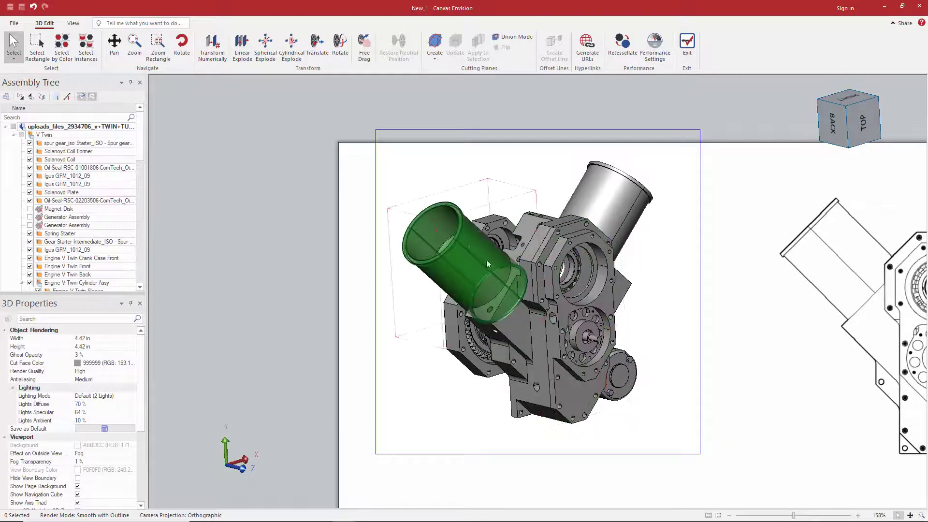
scroll(569, 313, up, 3)
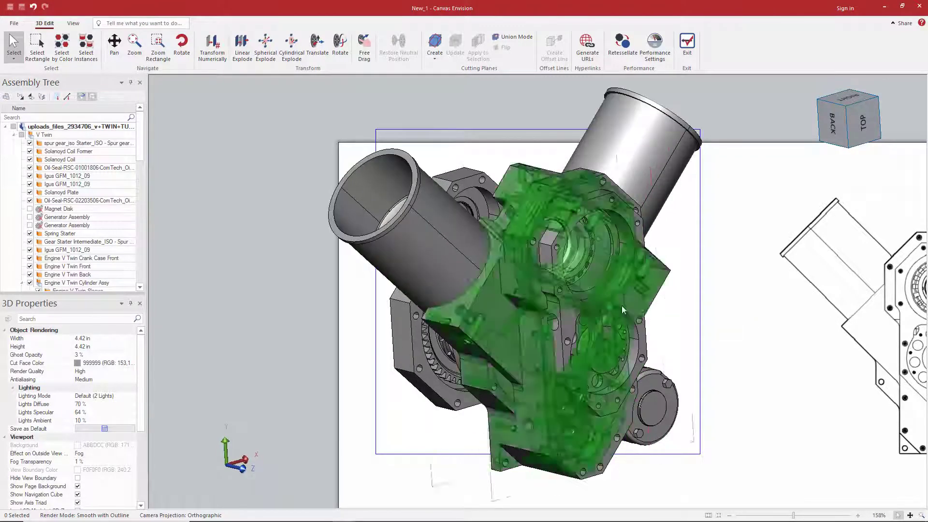
scroll(538, 314, down, 3)
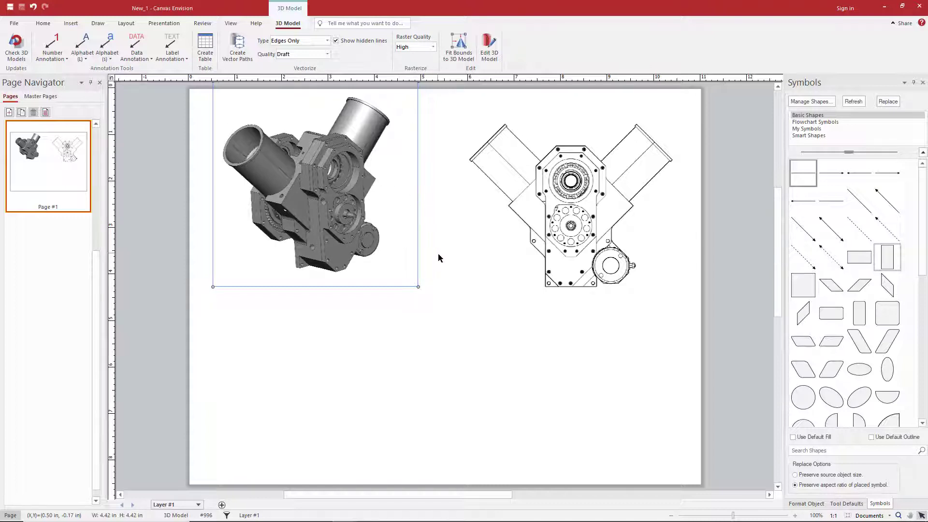
- Move the shaded 3D engine model fully onto the page and scale its frame down to about 4.19 in square
click(437, 281)
click(326, 206)
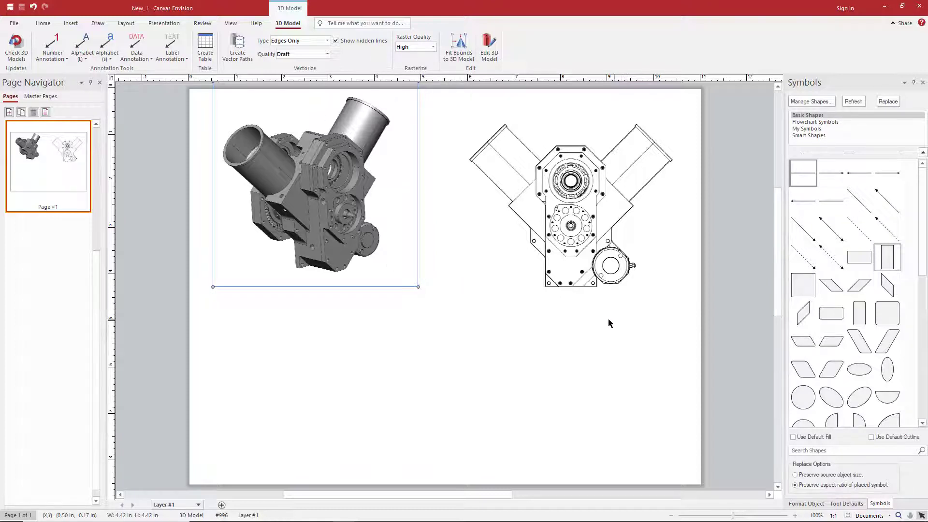
drag(326, 210, 349, 221)
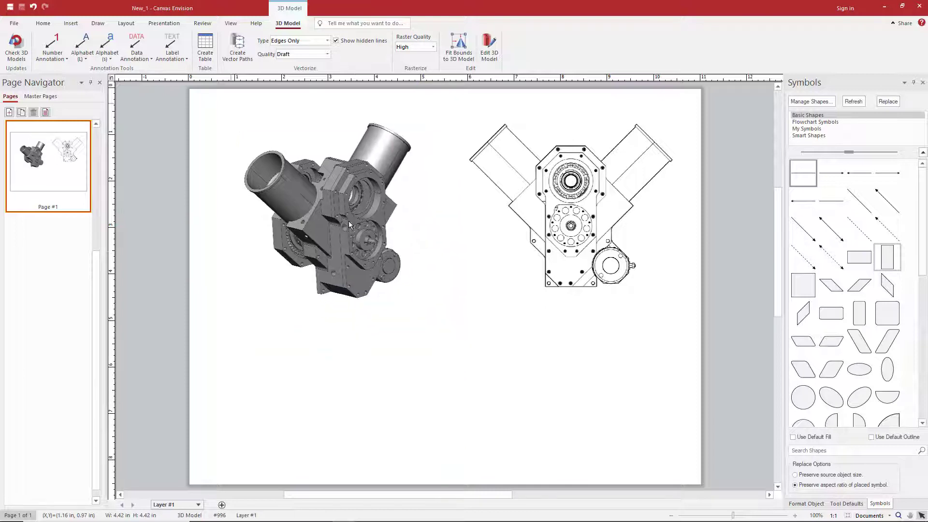
drag(429, 307, 408, 296)
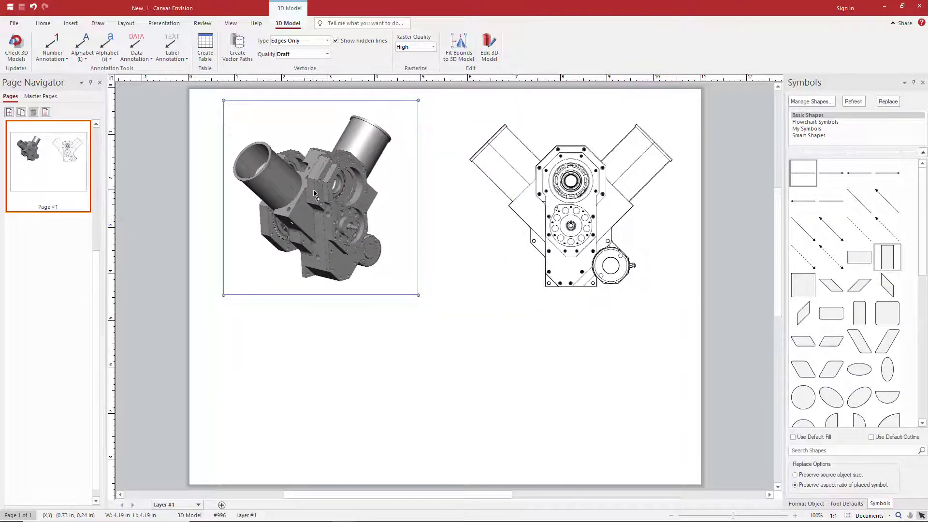
- Examine the edge sharpness of the shaded engine model at magnifications up to 3200% and return to 100%
scroll(314, 195, up, 2)
scroll(491, 286, up, 2)
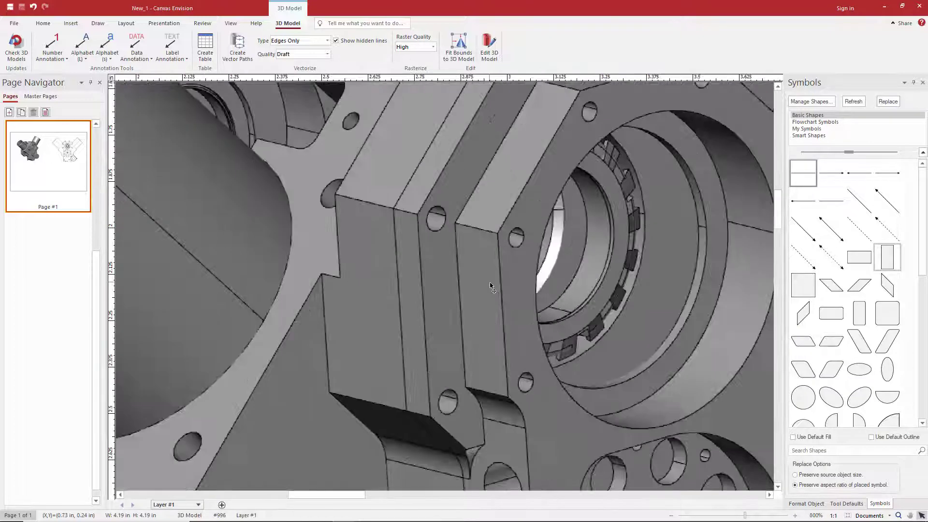
scroll(490, 286, up, 1)
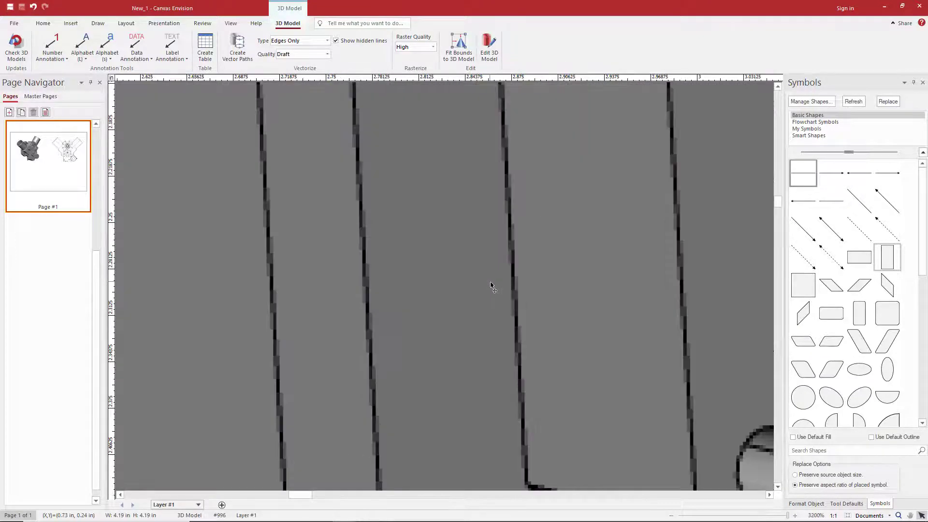
click(846, 514)
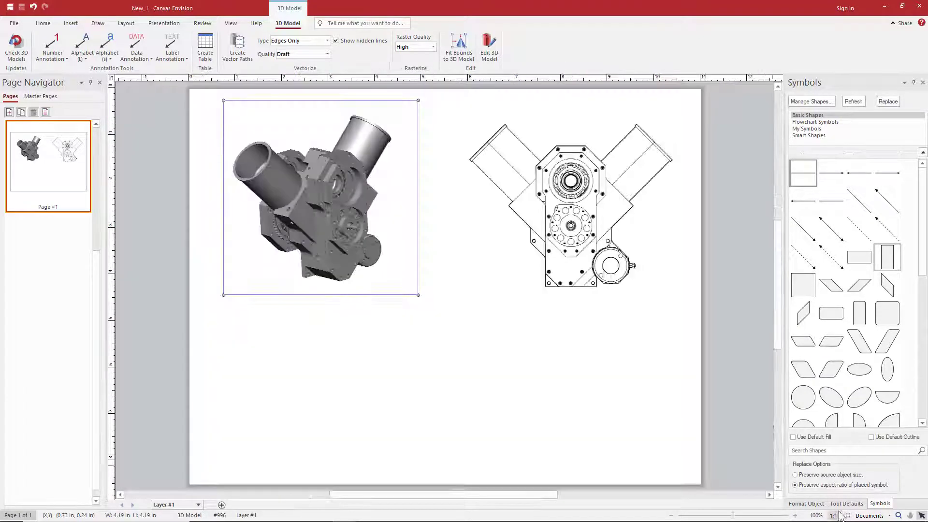
- Set the raster quality of the shaded engine model to Very high
click(448, 311)
click(344, 217)
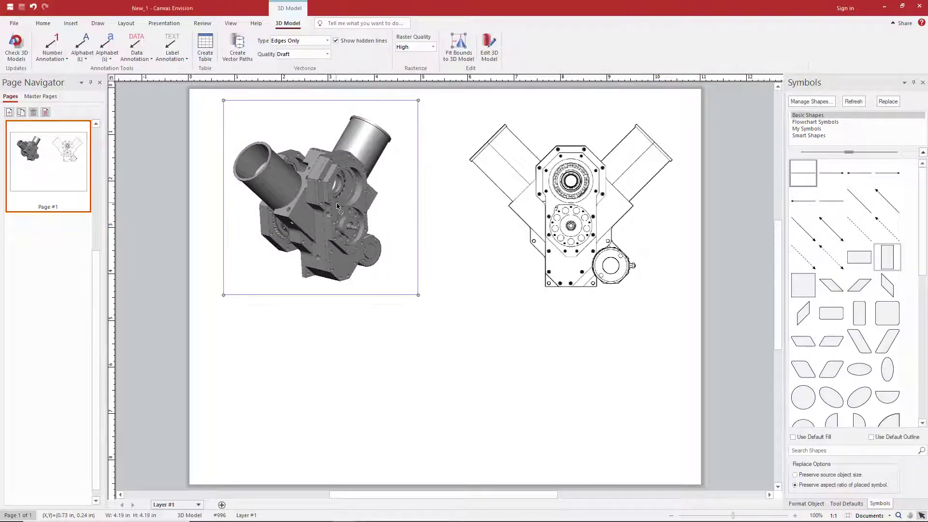
click(436, 47)
click(422, 91)
click(336, 282)
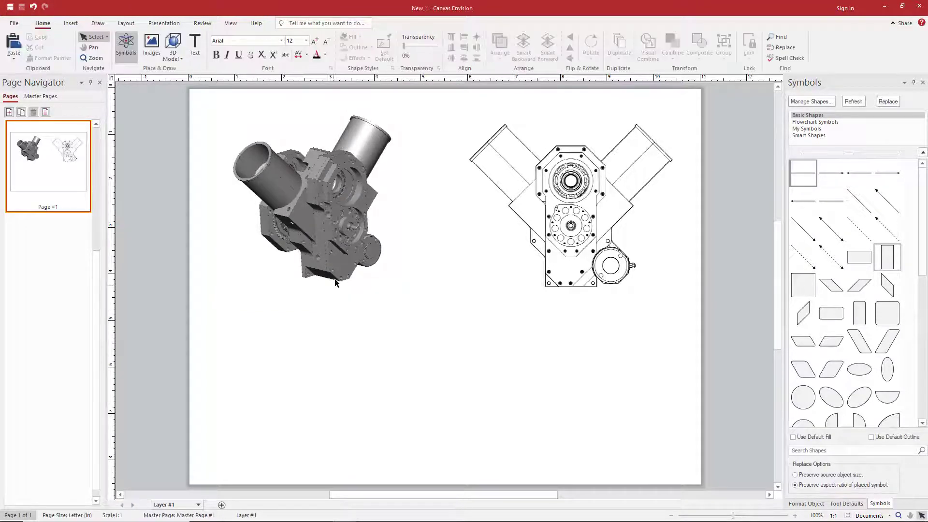
- Set the raster quality of the line-style front-view engine model to Very high
click(564, 214)
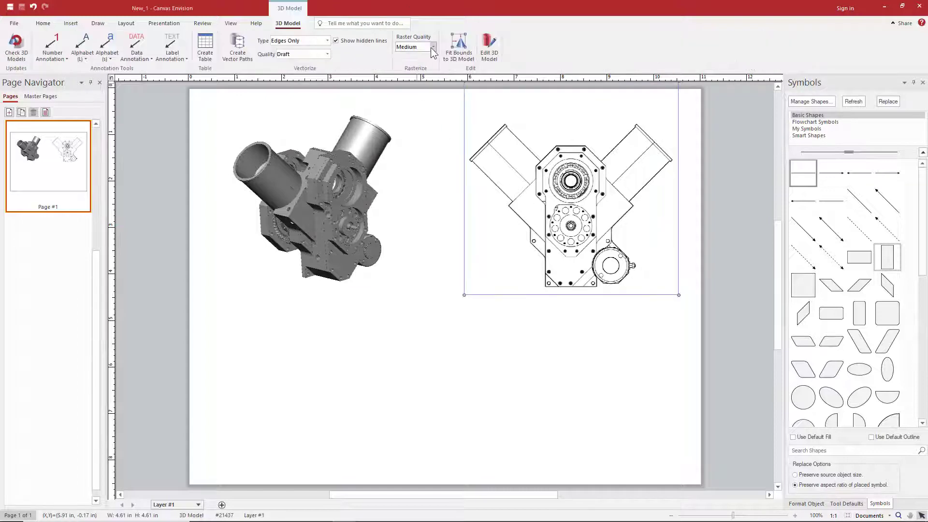
click(430, 47)
click(417, 91)
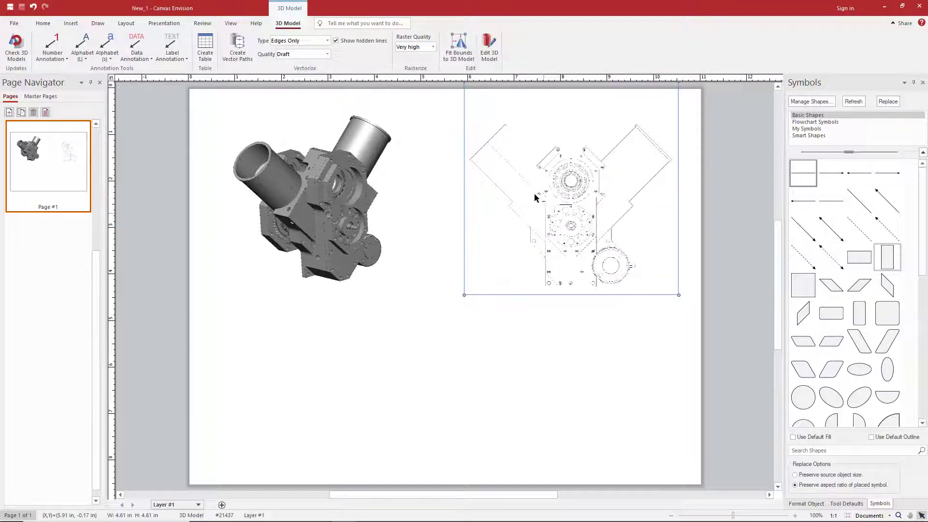
- Try the Low raster quality on the front-view model, and set it back to Very high
click(430, 47)
click(425, 58)
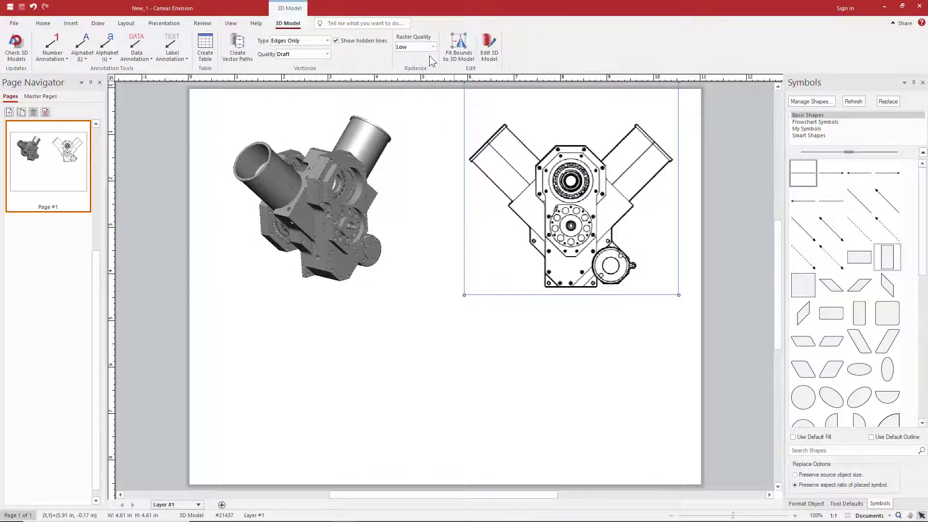
click(433, 49)
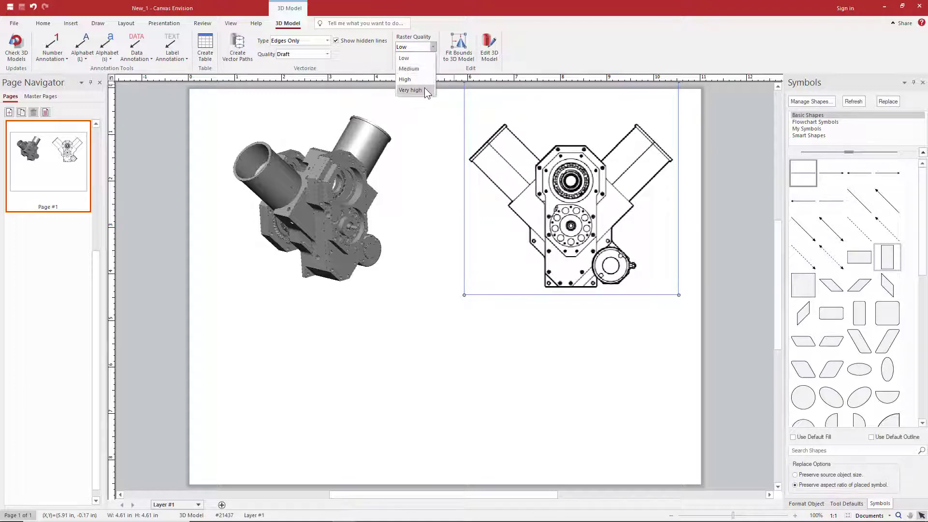
click(424, 89)
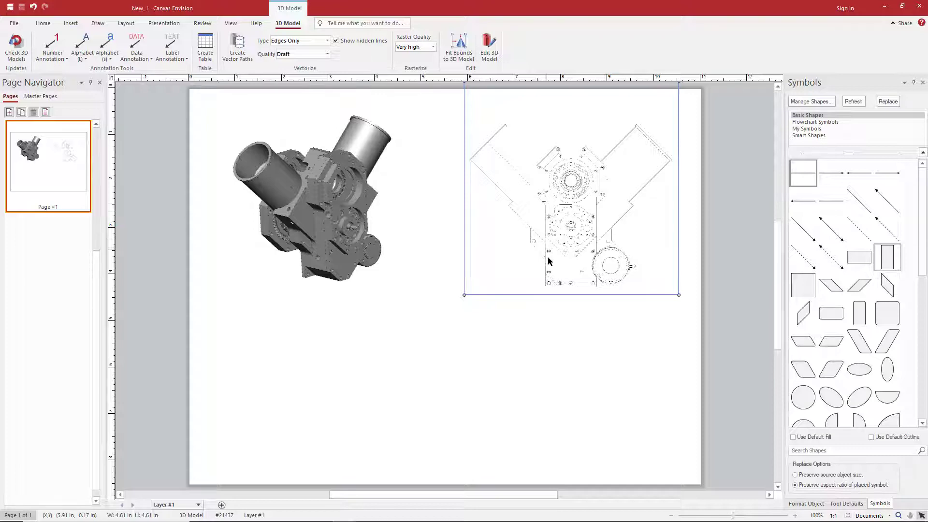
- Examine the rendered lines of the front-view model around the large bearing up close, and return to 100%
scroll(596, 193, up, 1)
scroll(483, 352, down, 2)
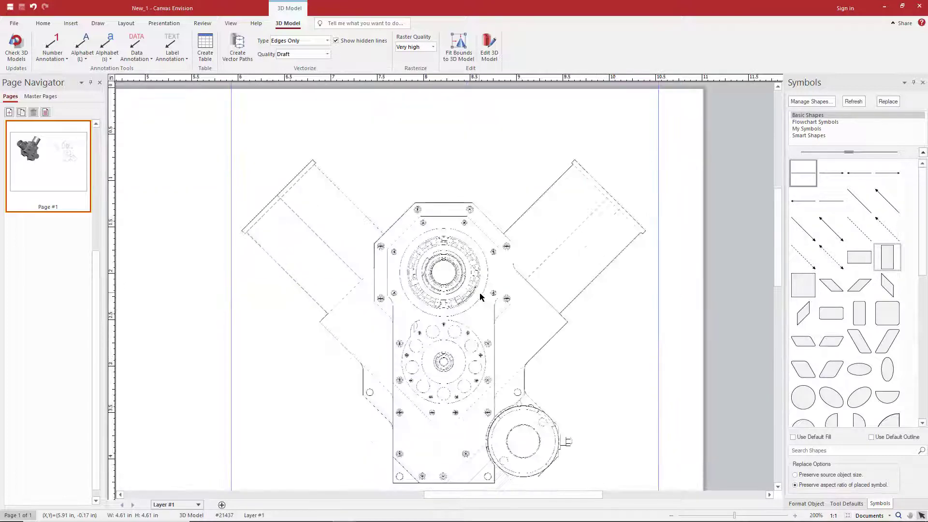
scroll(469, 289, up, 2)
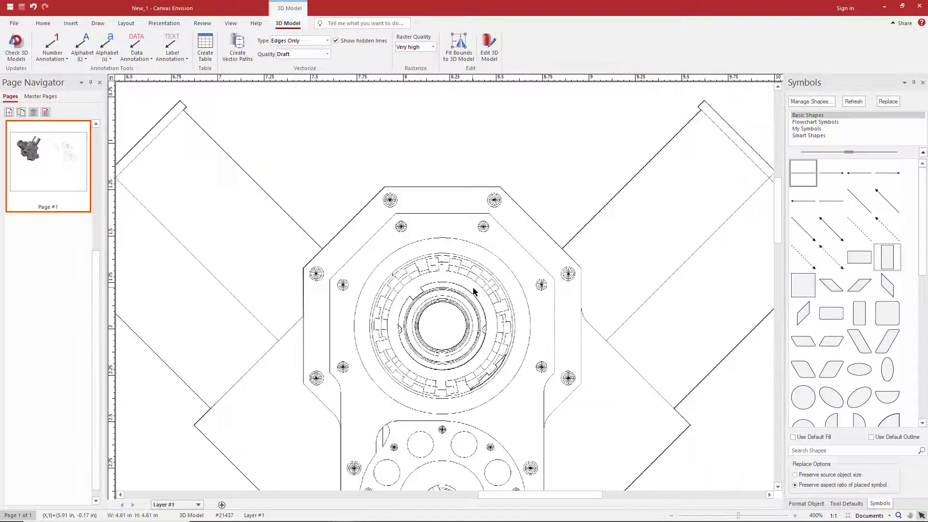
scroll(469, 292, up, 4)
scroll(492, 331, down, 1)
click(839, 512)
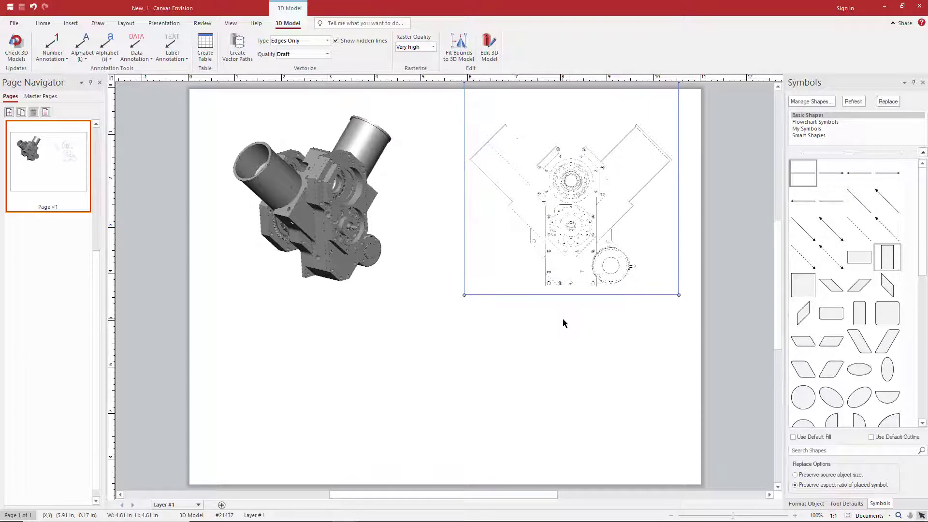
- Set the front-view model's vectorize quality to High and turn off its hidden lines
click(325, 57)
click(309, 97)
click(335, 41)
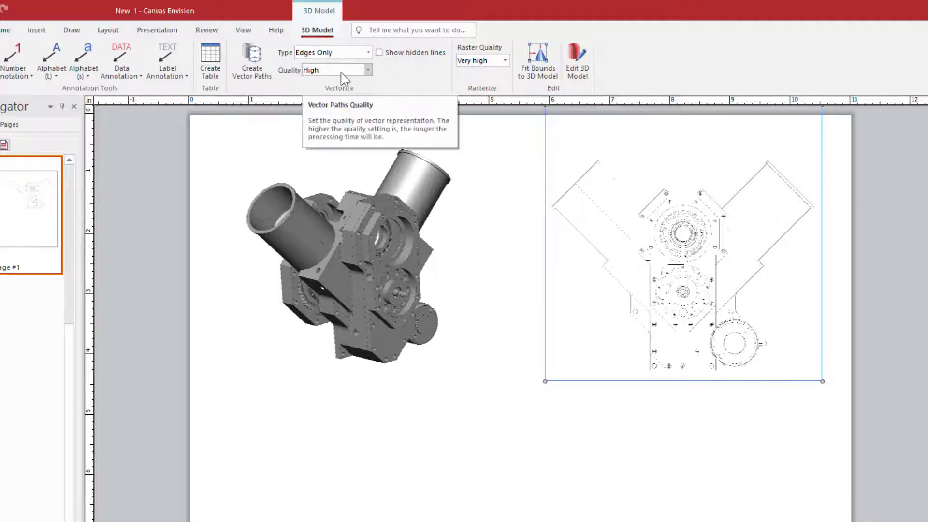
- Create vector paths from the front-view model and place the resulting drawing below it on the page
click(262, 60)
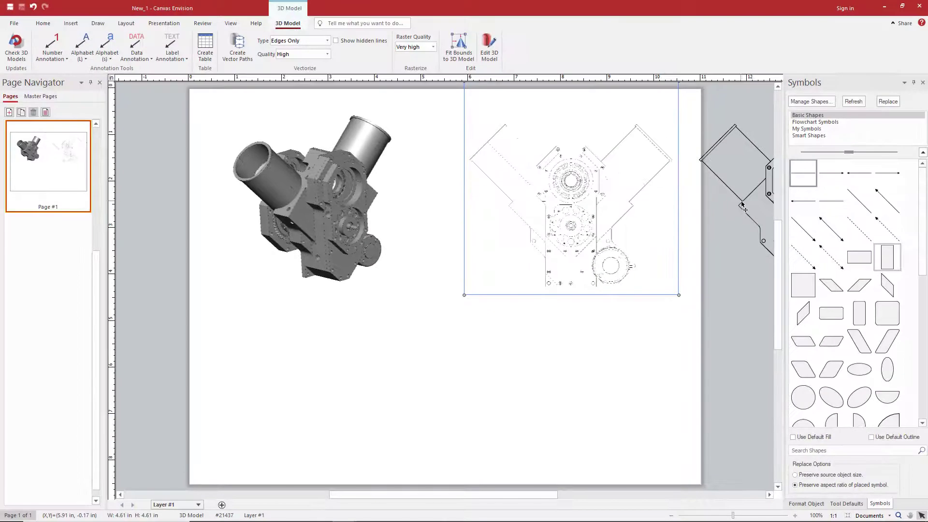
mouse_move(742, 205)
mouse_down()
mouse_move(570, 238)
mouse_move(488, 332)
mouse_move(493, 382)
mouse_up()
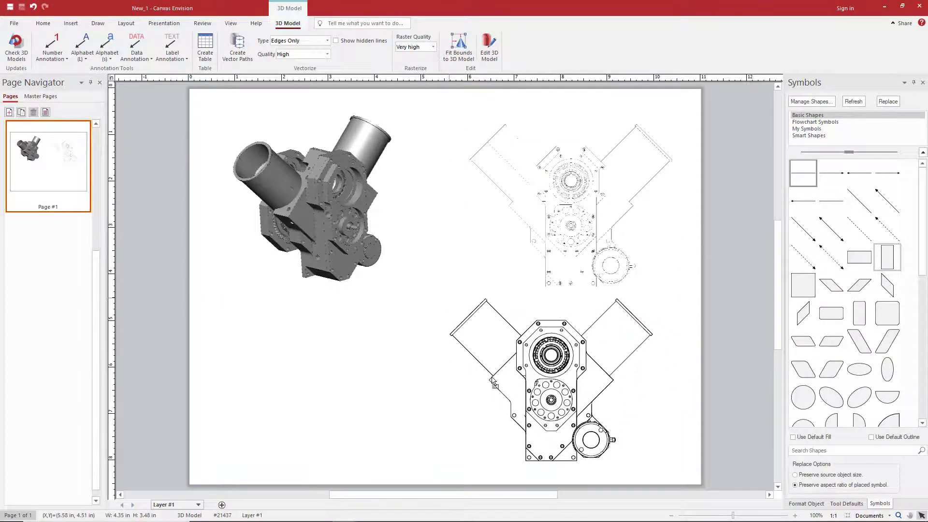
click(674, 413)
- Examine the line detail of the new vector drawing at up to 400% and return to 100%
scroll(595, 425, up, 1)
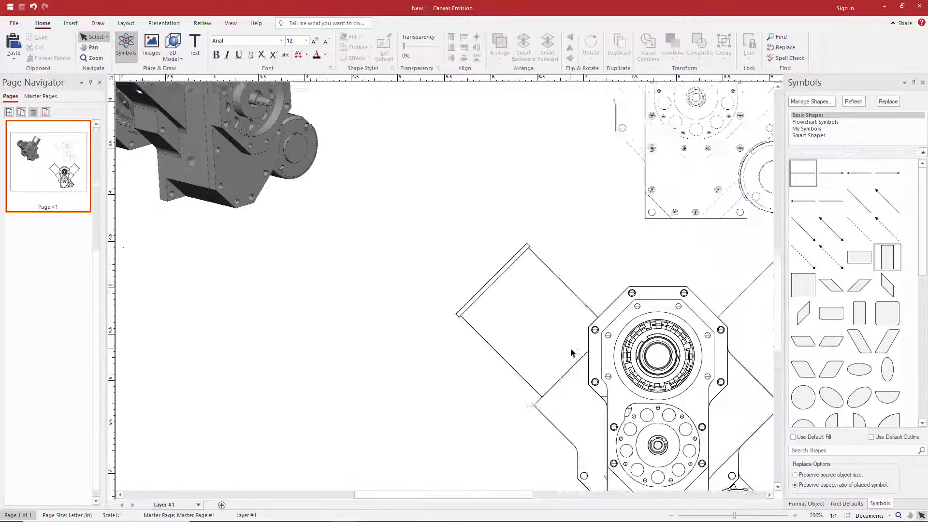
scroll(575, 367, down, 5)
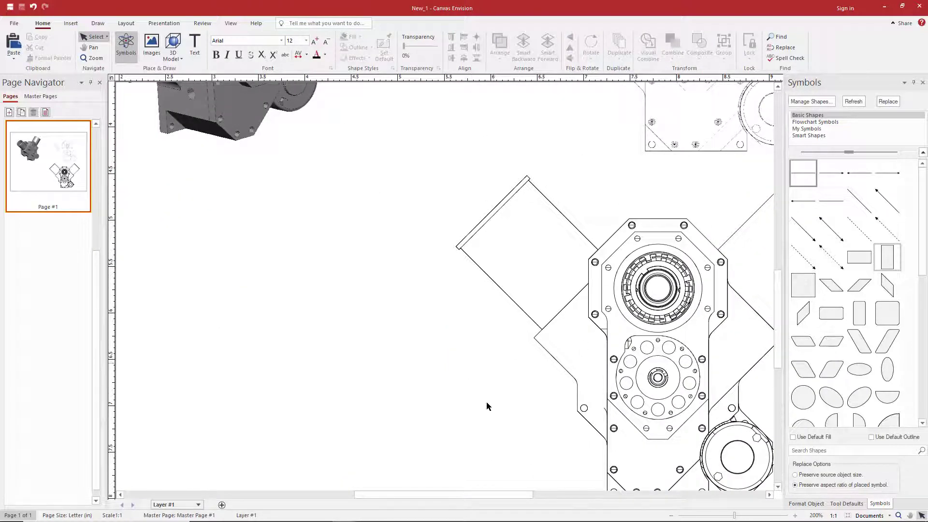
drag(485, 493, 531, 484)
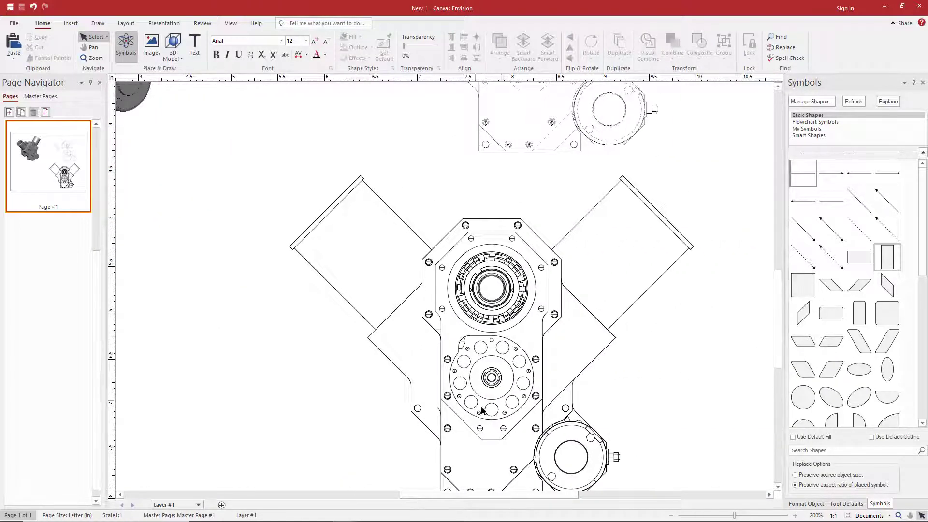
scroll(502, 382, up, 1)
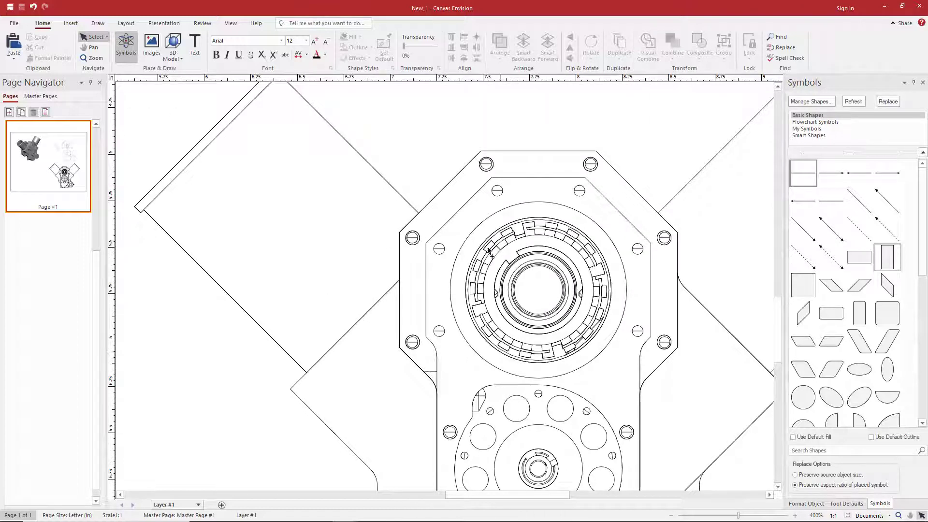
click(833, 515)
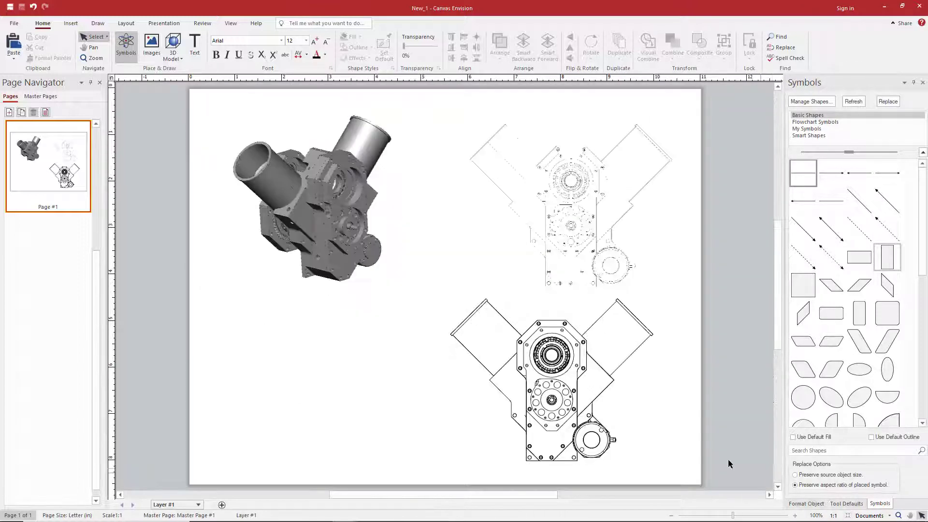
- Ungroup the vector engine drawing into its component parts
click(570, 371)
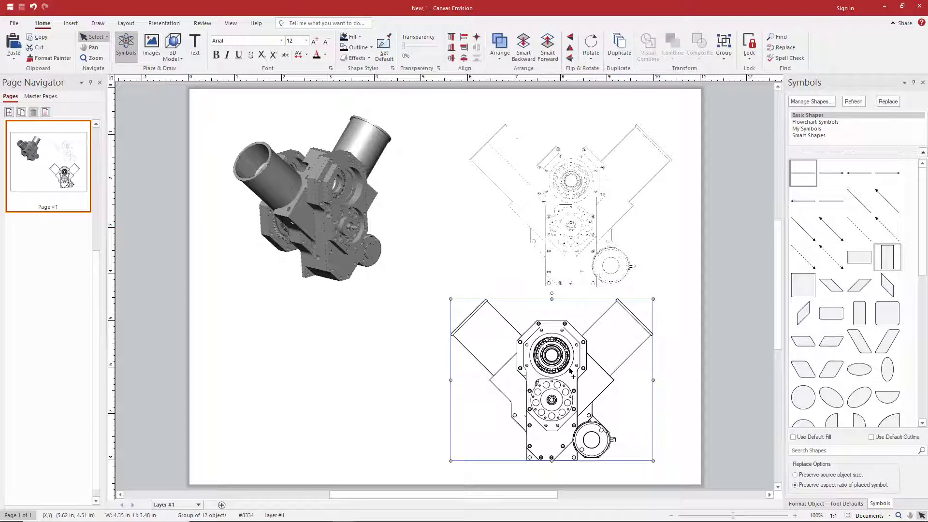
right_click(572, 369)
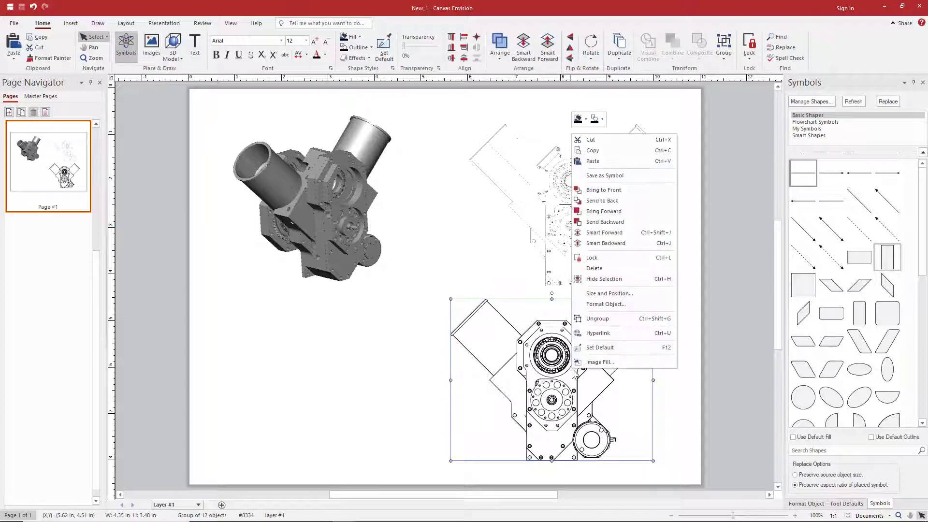
click(597, 321)
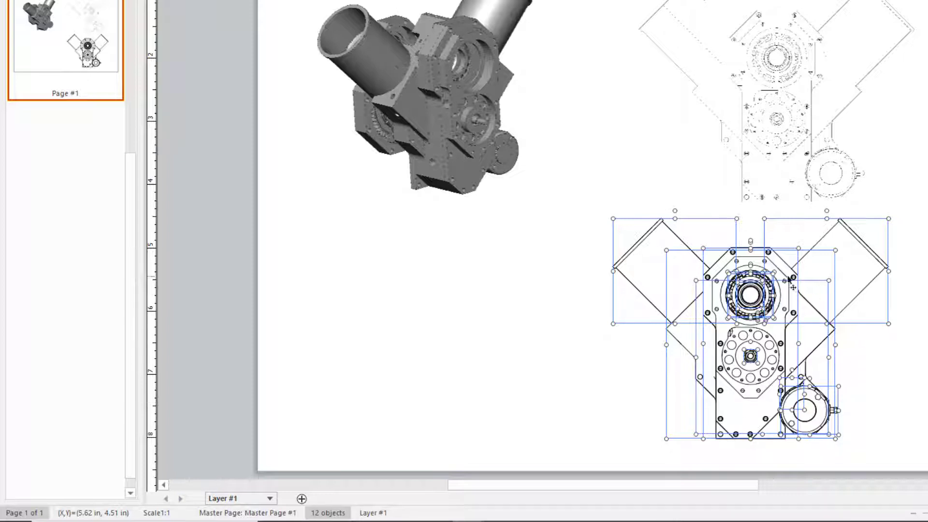
click(871, 393)
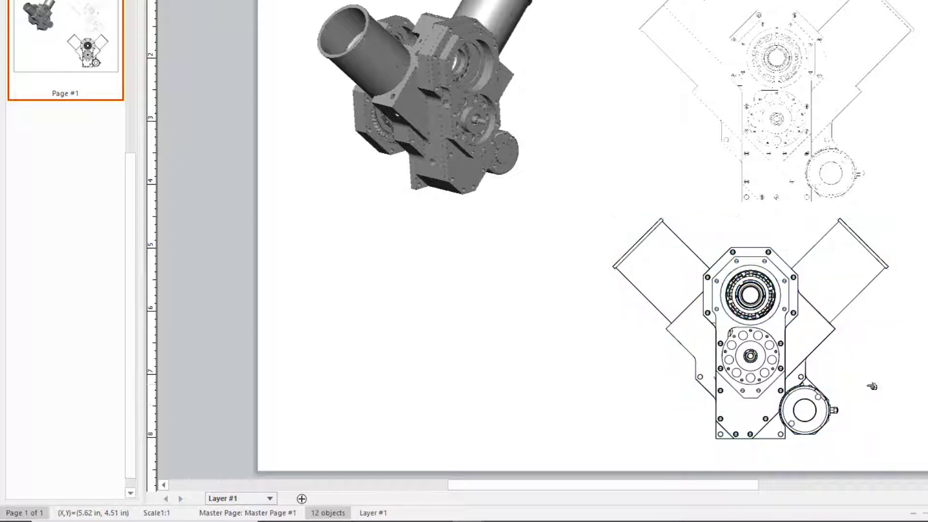
- Move the front crankcase cover group out beside the vector drawing and ungroup it into individual shapes
click(787, 368)
mouse_move(787, 368)
mouse_down()
mouse_move(642, 358)
mouse_move(532, 367)
mouse_up()
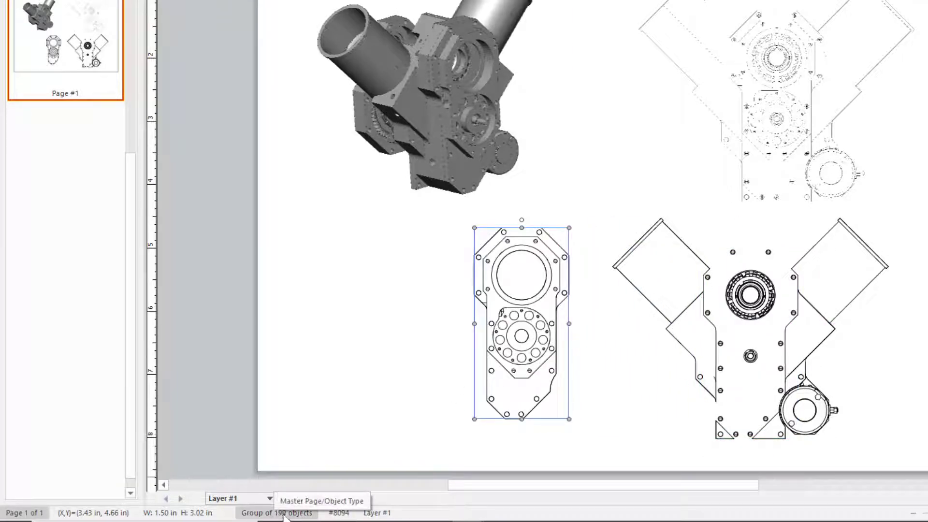
right_click(555, 368)
click(595, 296)
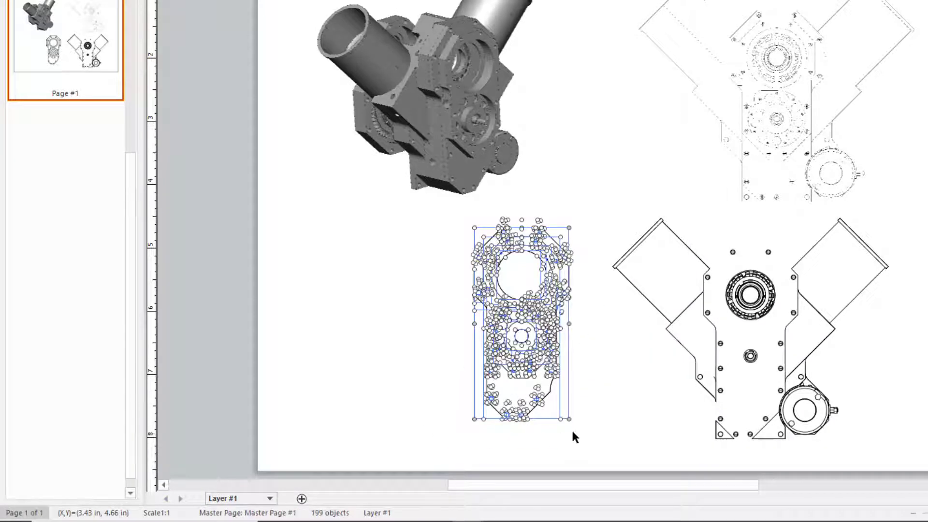
- Pull one small hole circle out of the cover, and undo that move and the cover's ungrouping
click(599, 411)
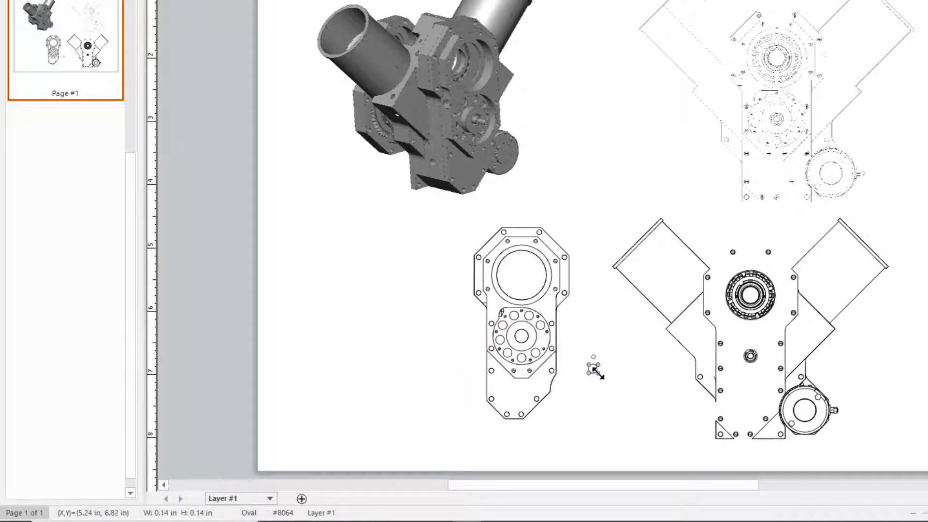
key(ctrl+z)
key(ctrl+z)
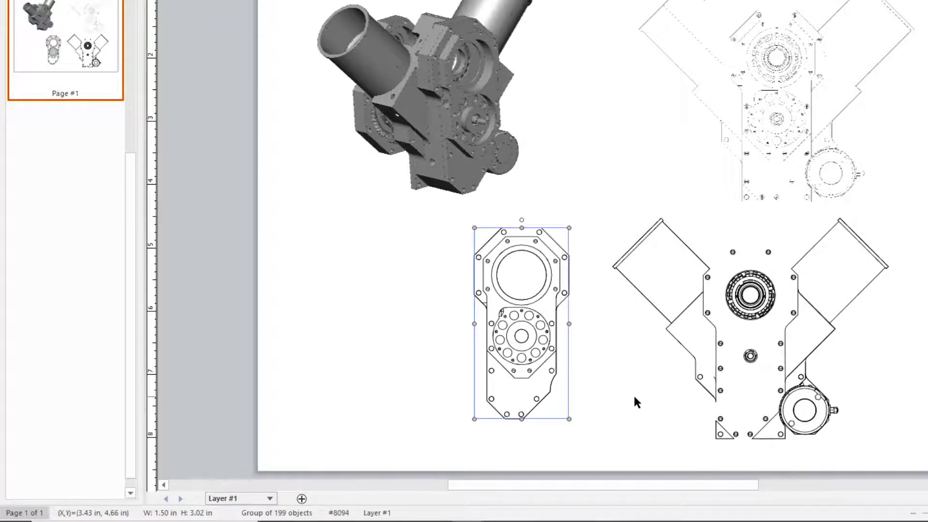
click(601, 405)
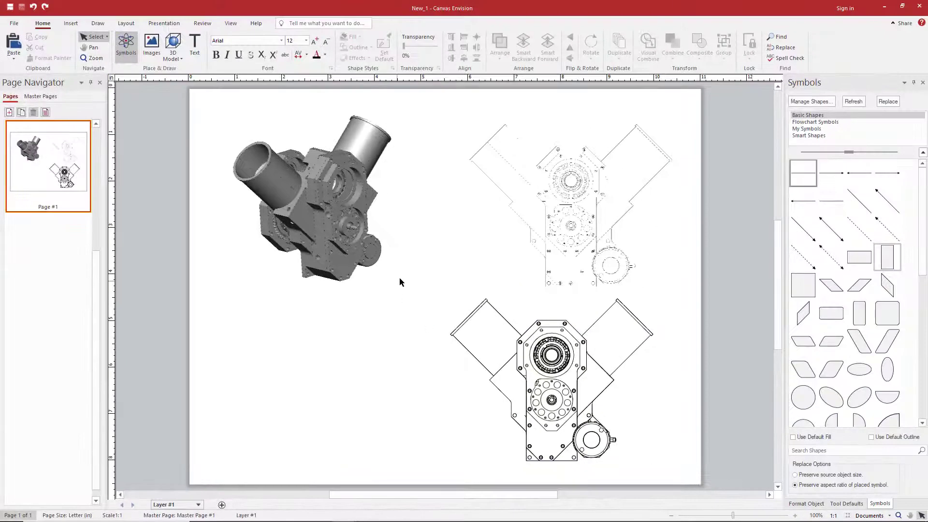
- Group all the separate parts of the front-view vector engine drawing back into one object
mouse_move(405, 255)
mouse_down()
mouse_move(671, 479)
mouse_move(729, 485)
mouse_up()
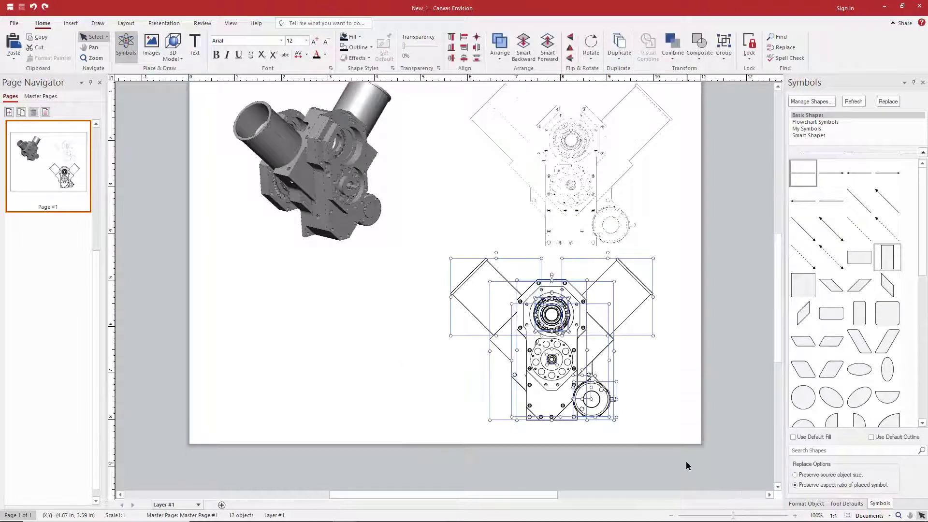
click(722, 43)
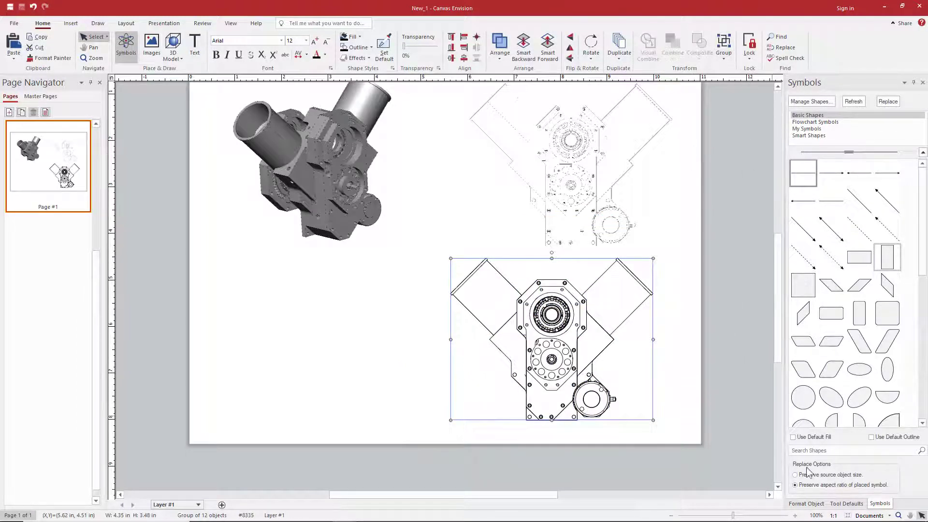
- Shrink the grouped front-view vector drawing to about 2.38 by 1.90 in and move it to the page's lower-right corner
scroll(624, 407, up, 1)
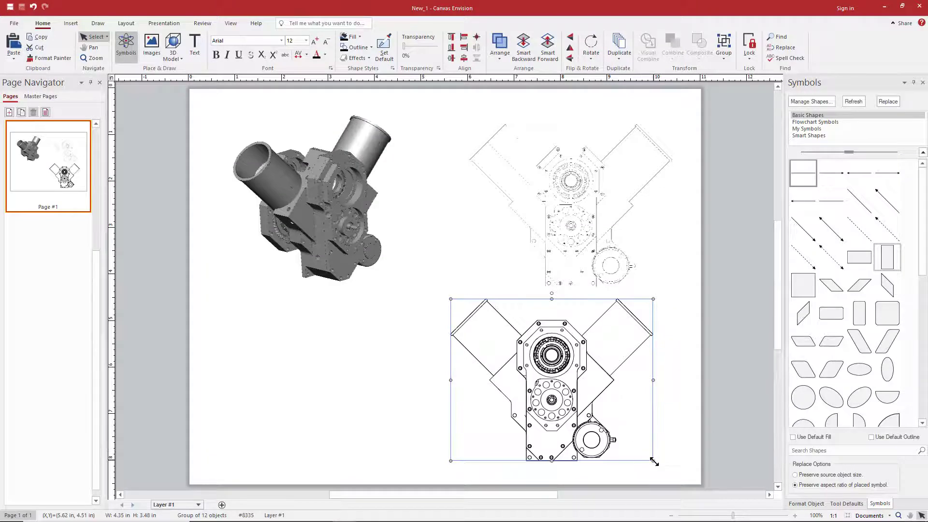
drag(654, 461, 562, 388)
drag(545, 347, 569, 379)
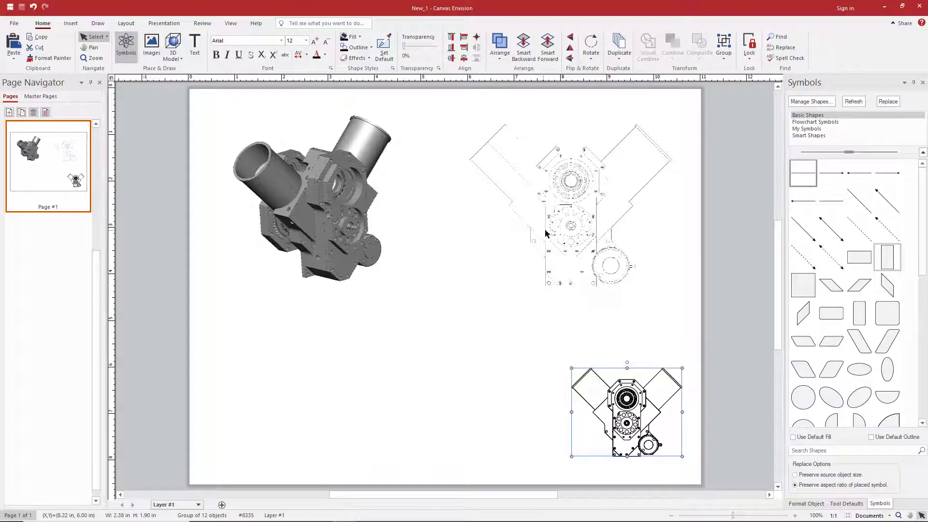
- Examine the vectorization type and quality options available for the shaded isometric engine view
click(363, 232)
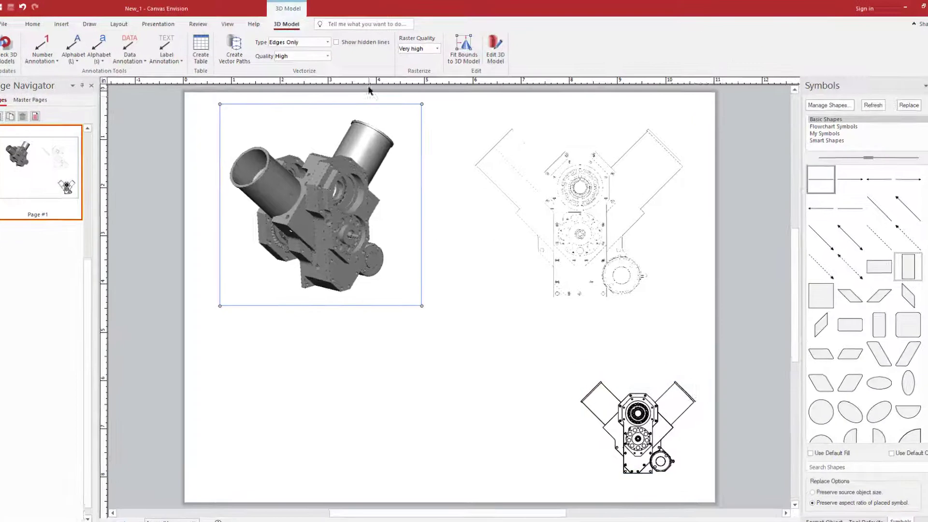
click(327, 63)
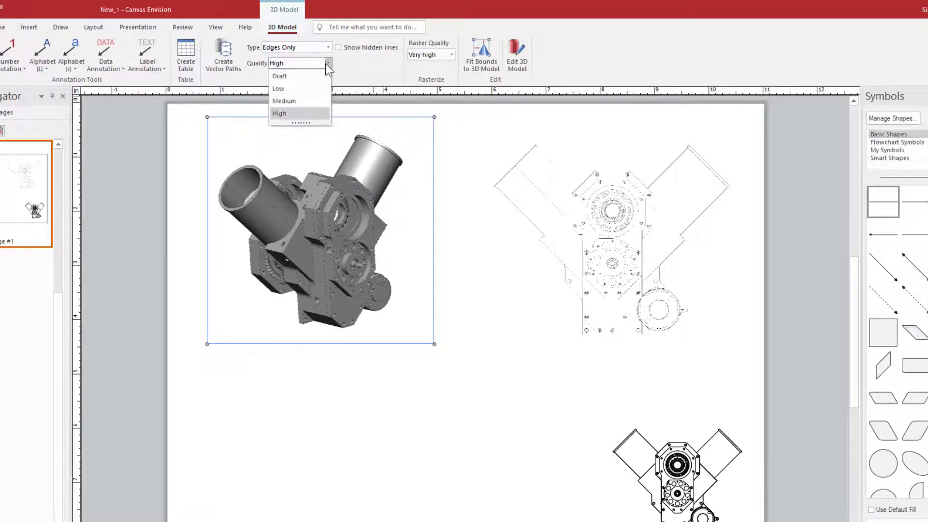
click(327, 50)
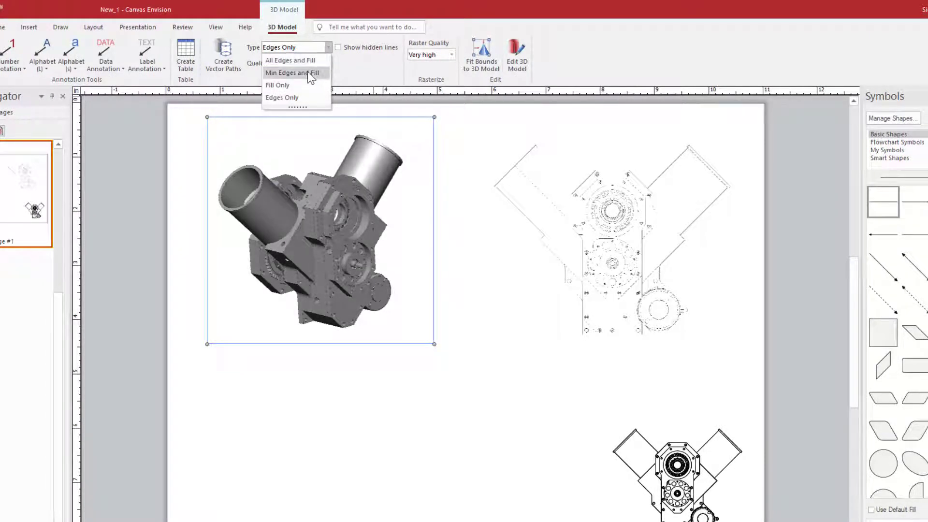
click(328, 46)
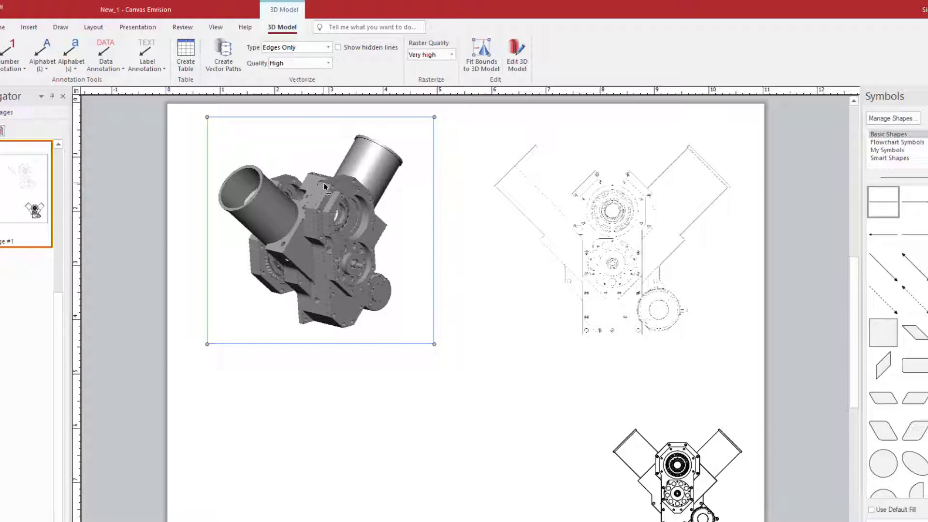
click(328, 63)
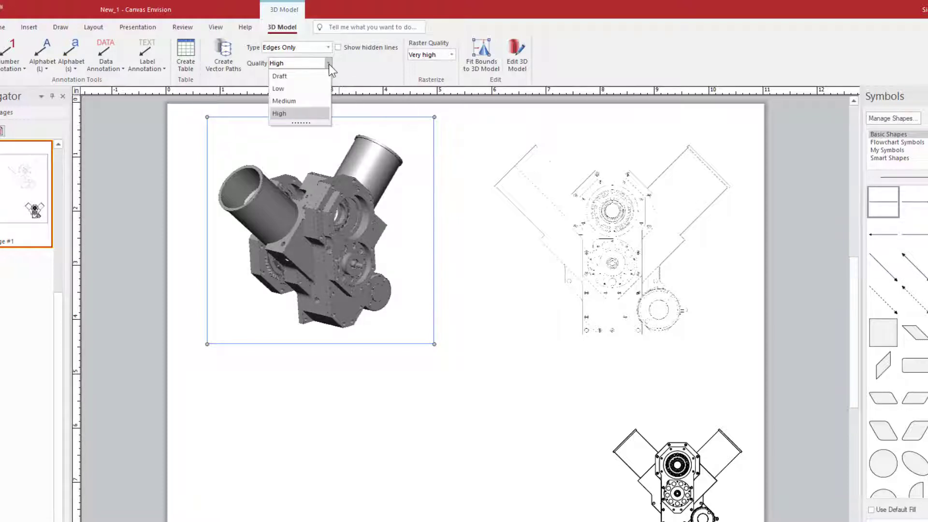
click(328, 64)
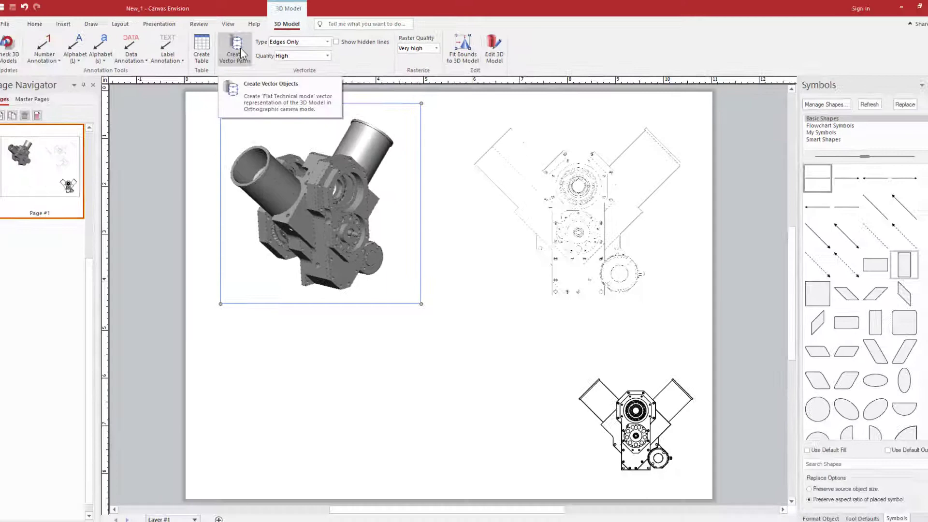
- Create Edges Only vector paths at High quality from the shaded engine view and place the drawing below it
click(241, 52)
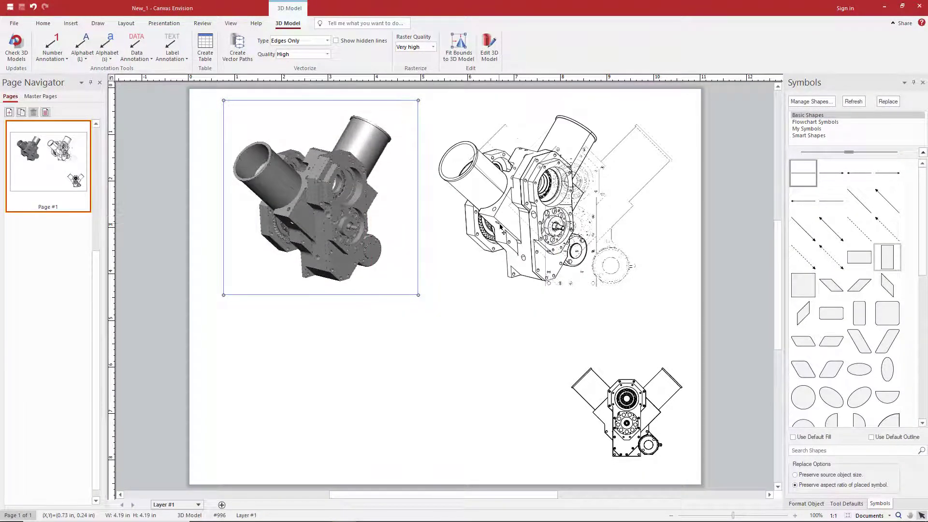
drag(468, 261, 317, 400)
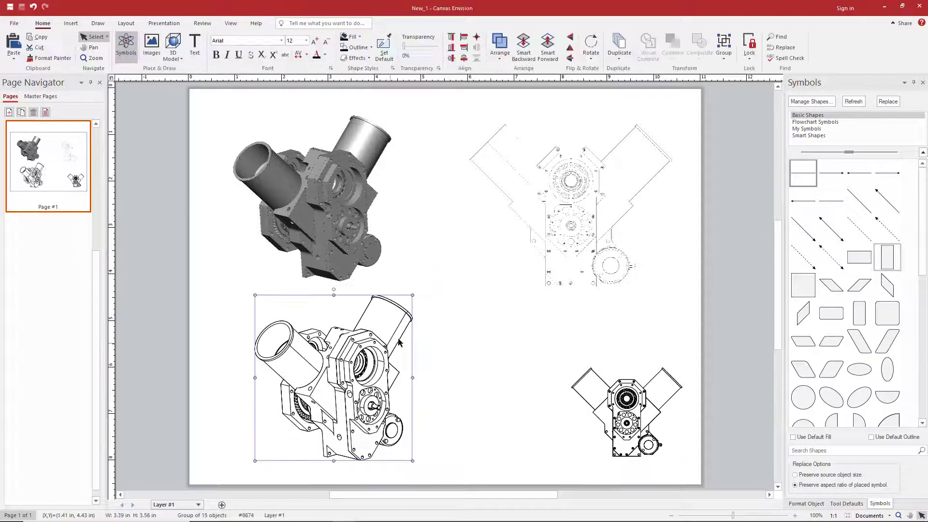
click(485, 256)
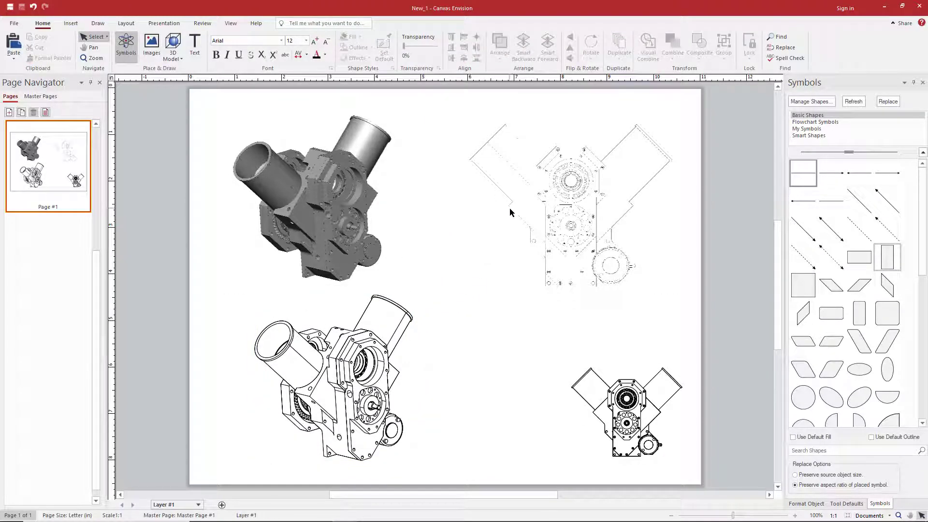
- Create vector paths with hidden lines shown from the front-view 3D engine model, using Edges Only at High quality
click(563, 202)
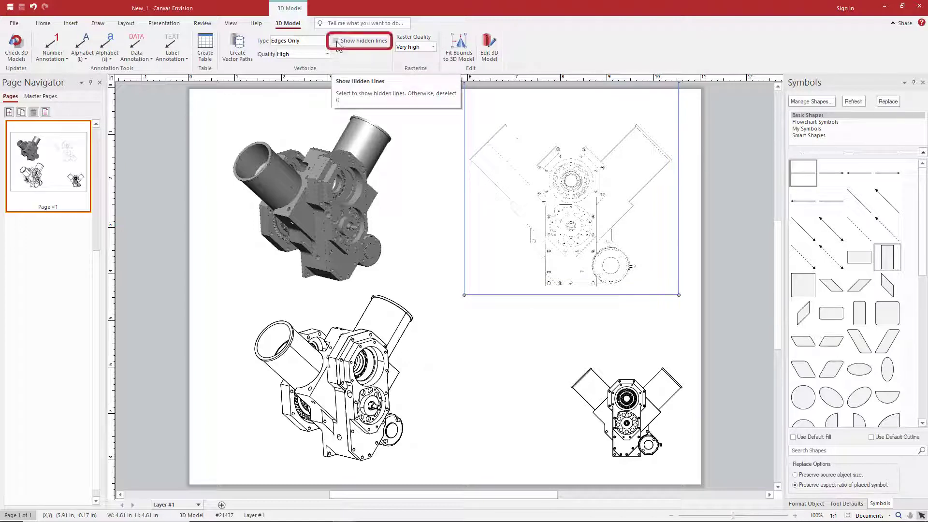
click(337, 41)
click(241, 51)
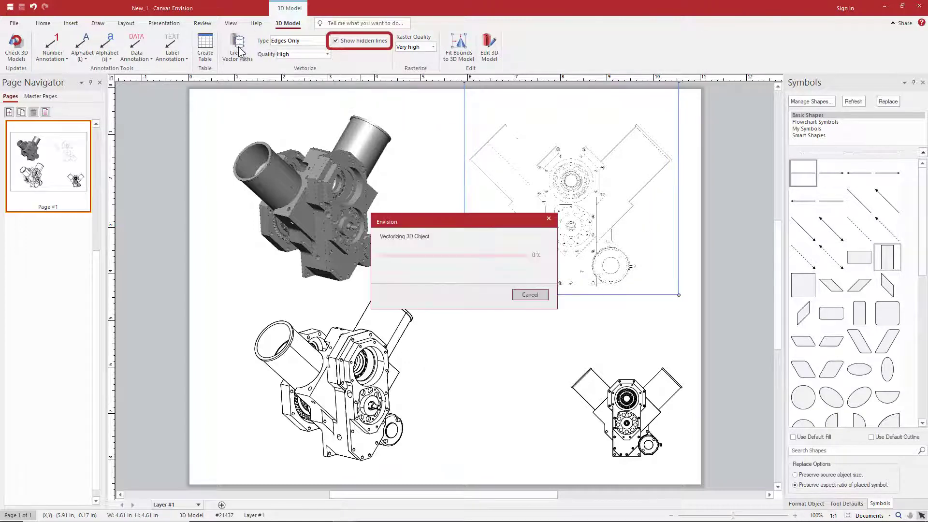
- Move the new hidden-line vector drawing between the two lower vector drawings and inspect its detail at 400%
click(461, 333)
drag(506, 337, 482, 354)
scroll(489, 340, up, 2)
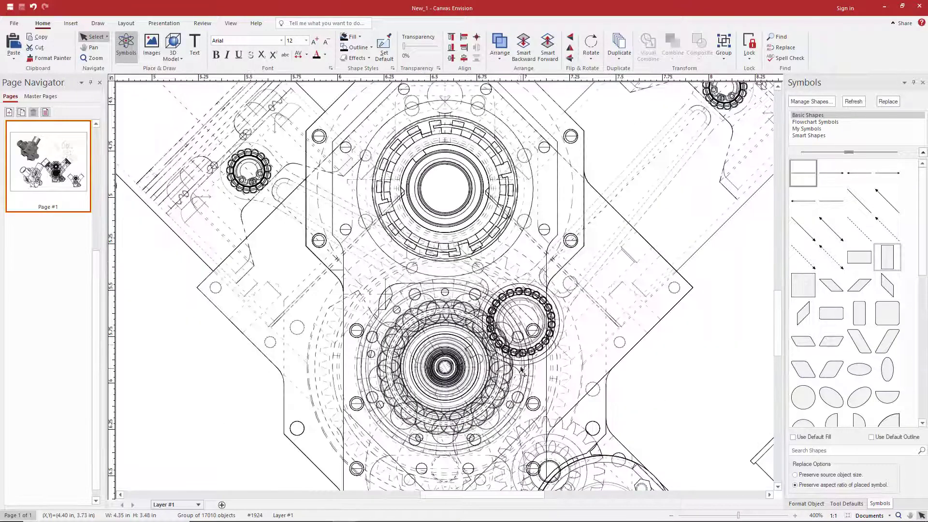